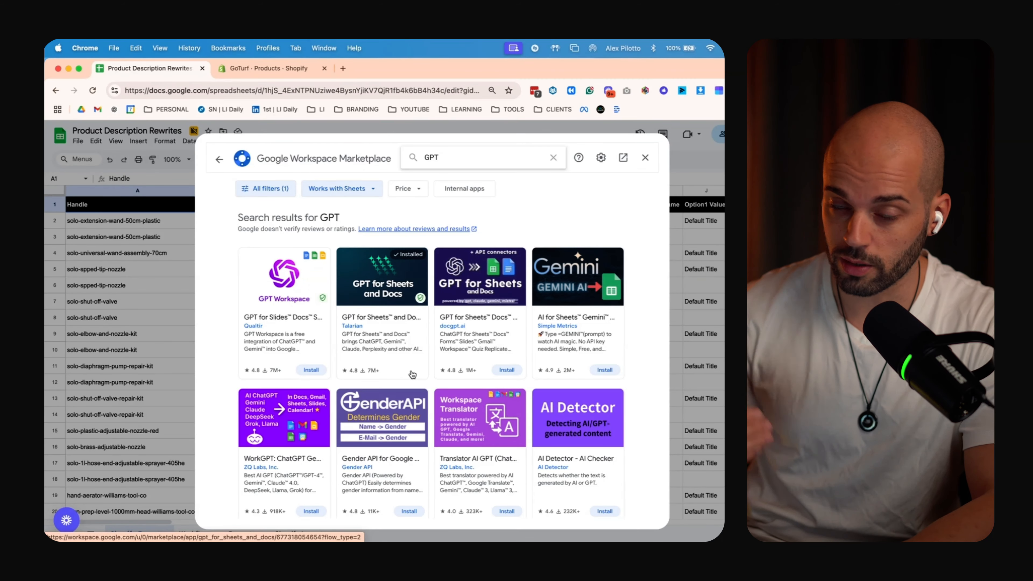
# Close the add-on marketplace and open GPT for Sheets and Docs from the Extensions menu
pyautogui.click(644, 159)
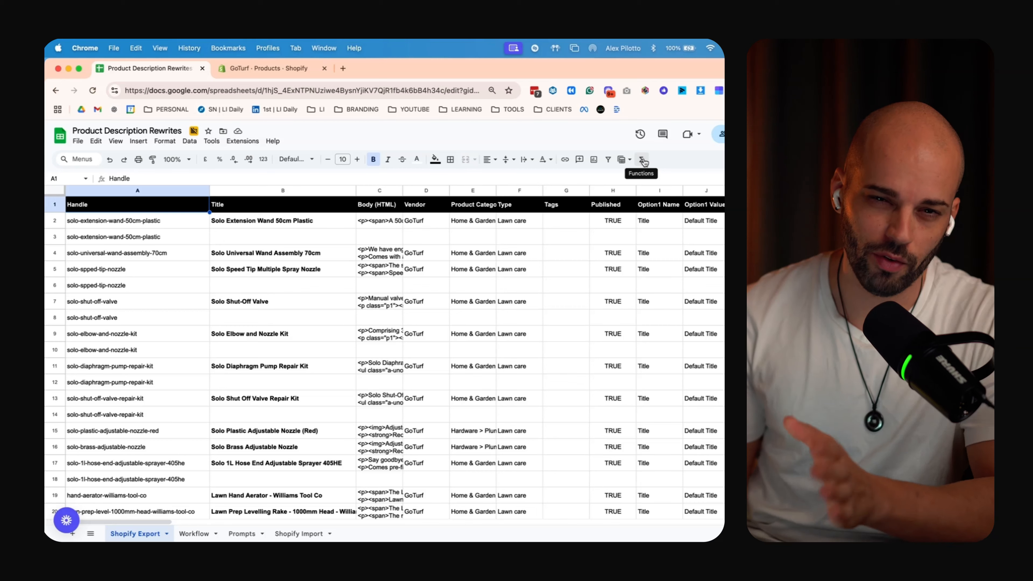
pyautogui.click(243, 142)
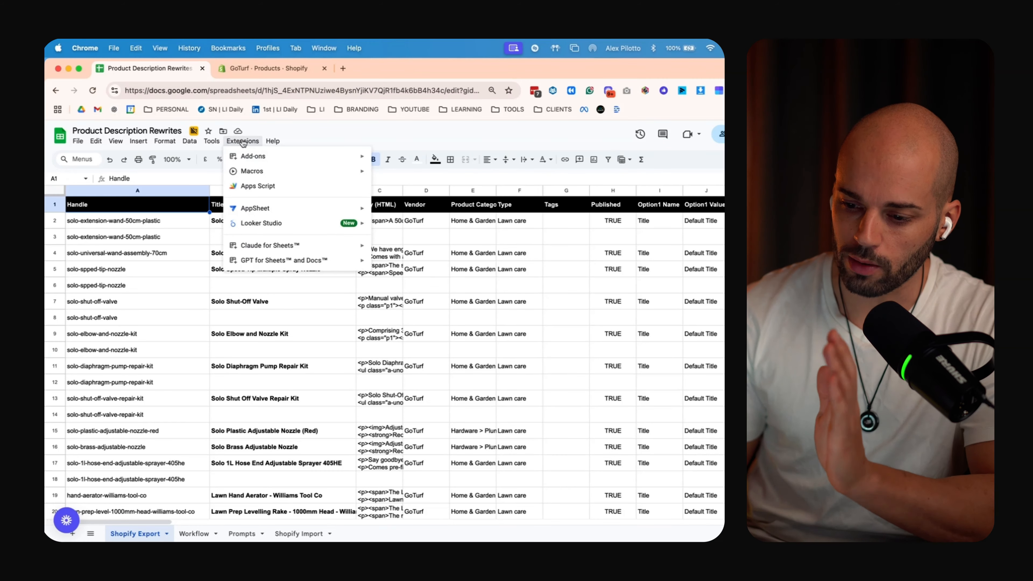
pyautogui.moveTo(257, 264)
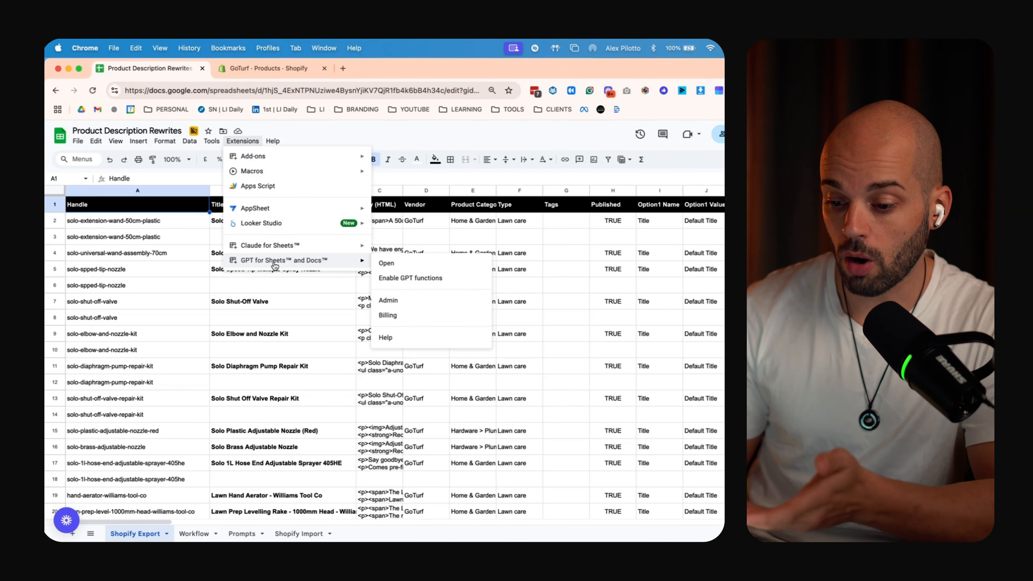
pyautogui.click(189, 141)
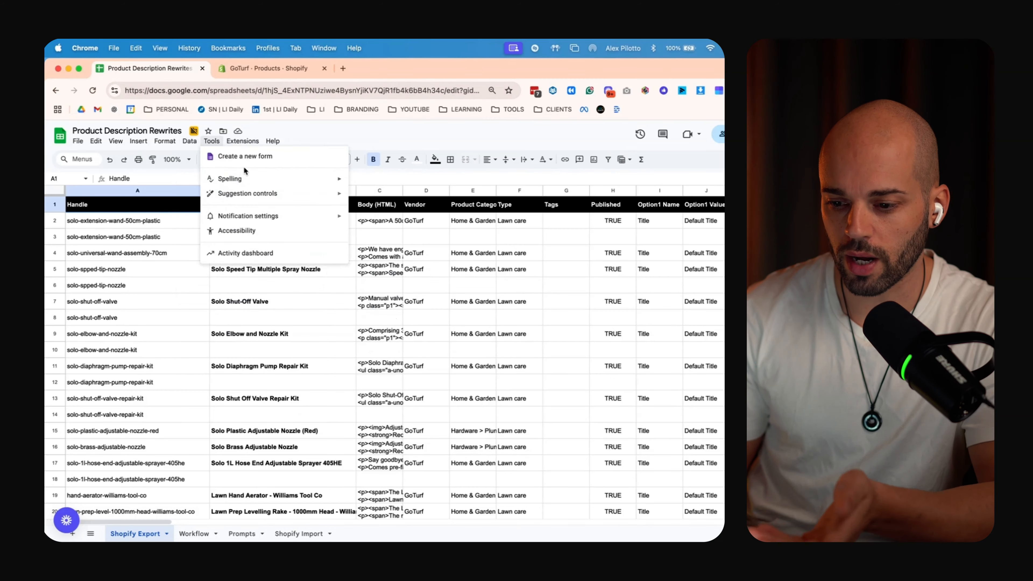
pyautogui.moveTo(240, 146)
pyautogui.moveTo(358, 261)
pyautogui.click(401, 266)
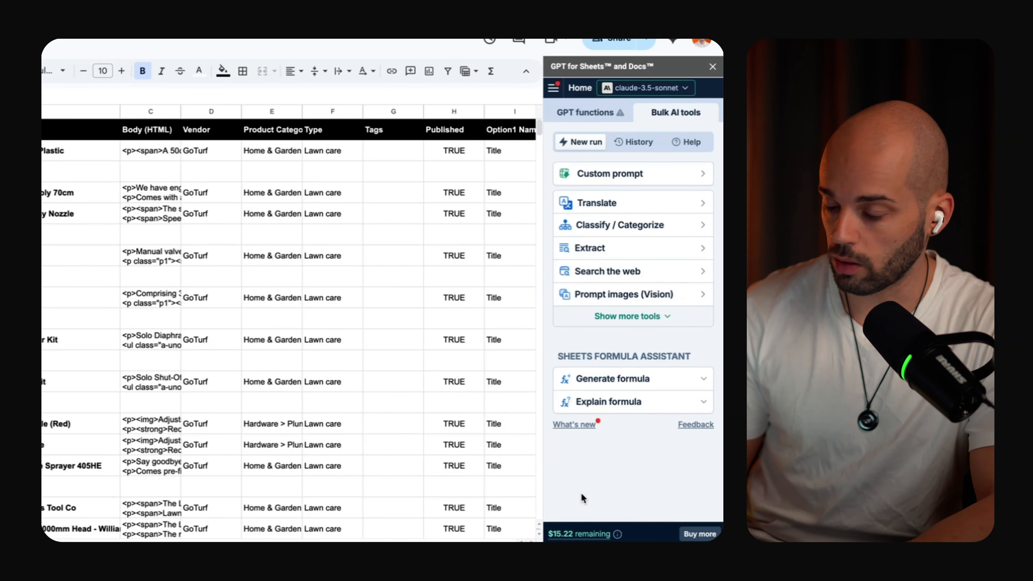
# Review the AI models offered in the GPT sidebar's model dropdown
pyautogui.moveTo(565, 536)
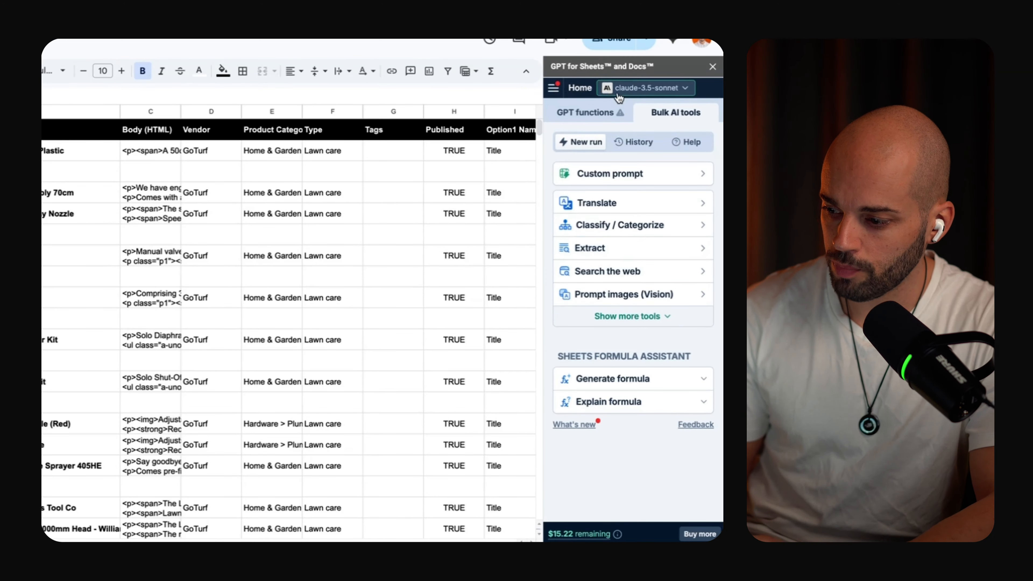
pyautogui.click(635, 89)
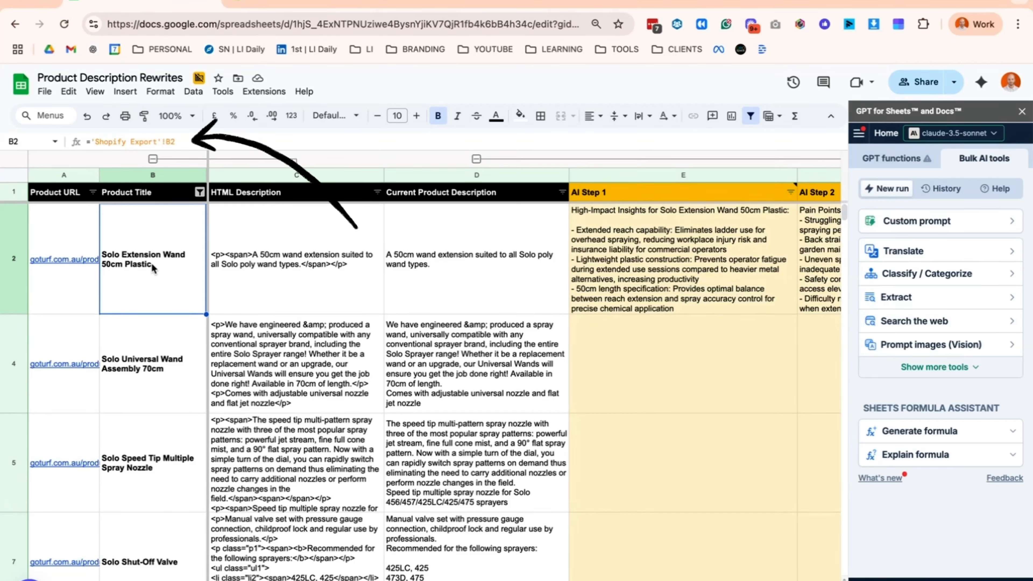
pyautogui.click(77, 235)
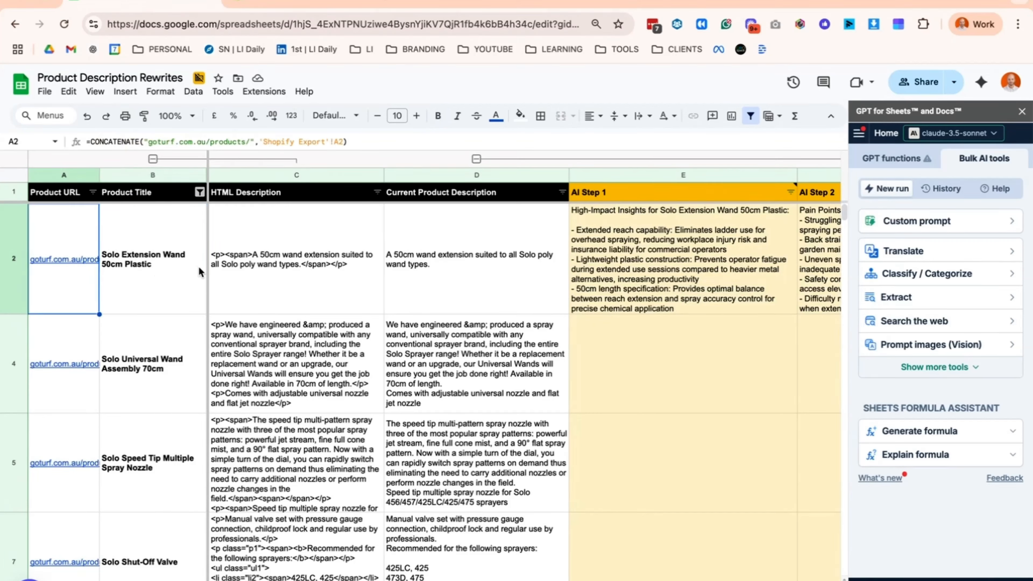
pyautogui.click(262, 274)
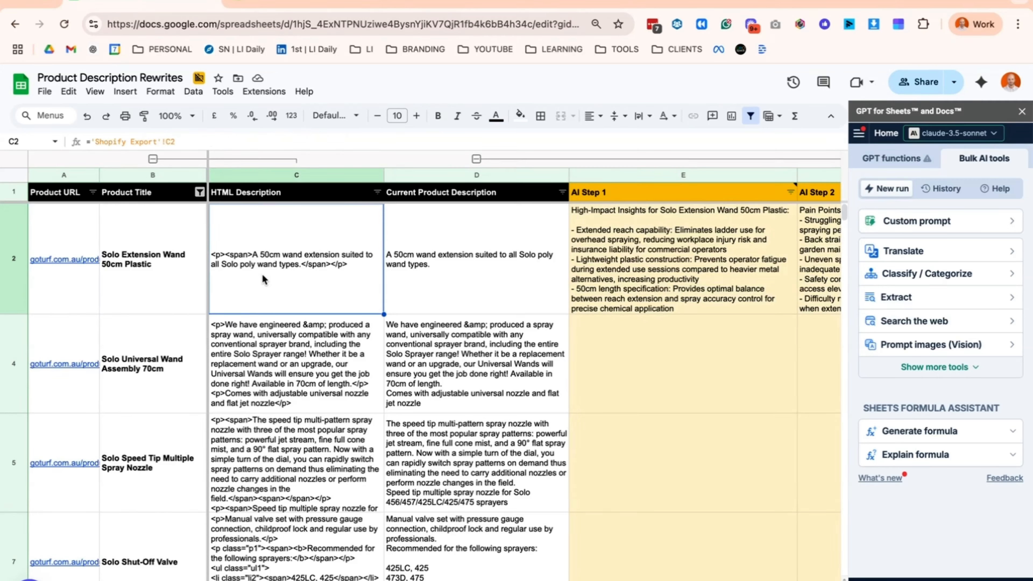
pyautogui.click(438, 269)
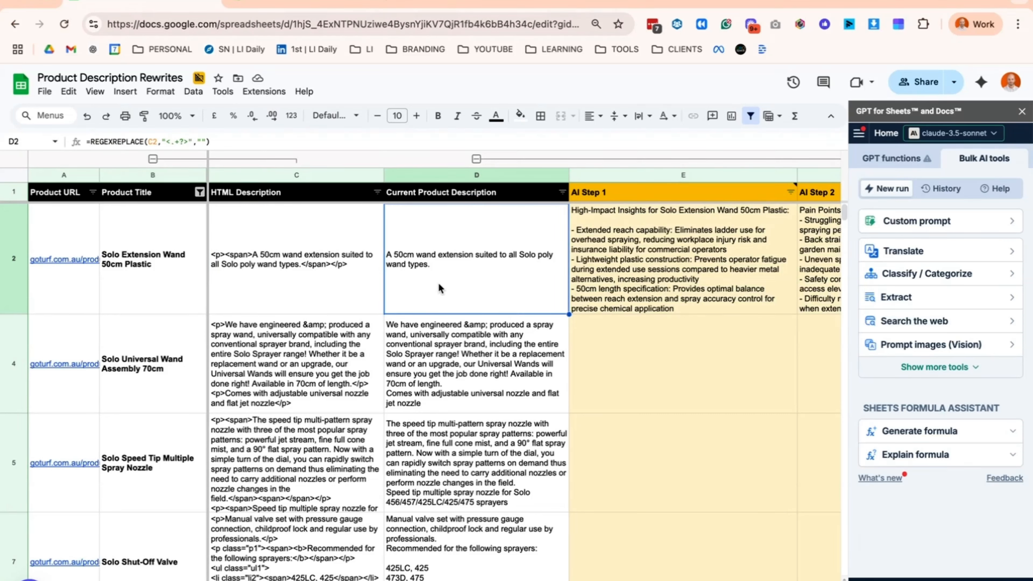
pyautogui.click(421, 176)
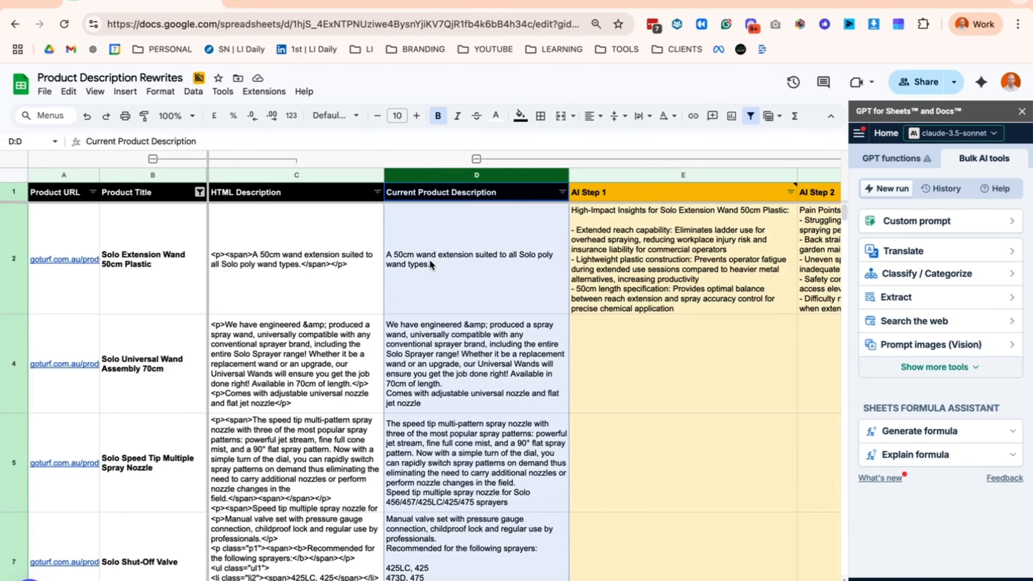
pyautogui.click(470, 246)
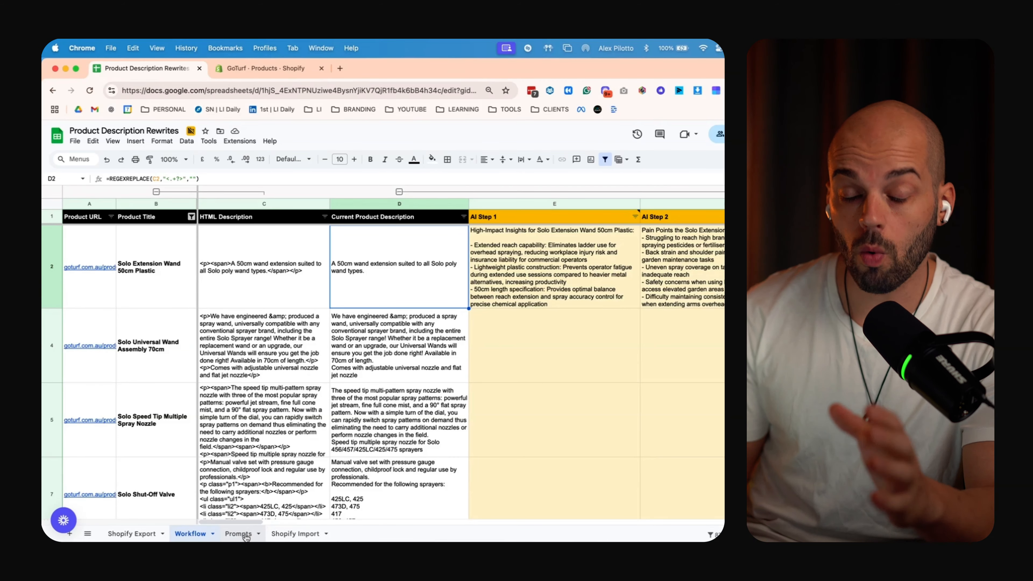
pyautogui.press('Right')
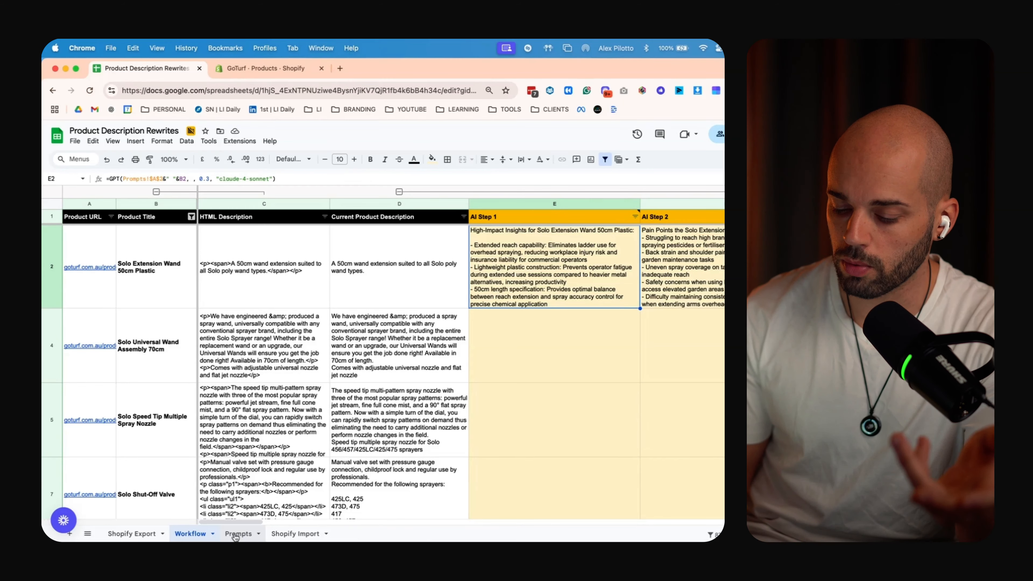
pyautogui.click(243, 534)
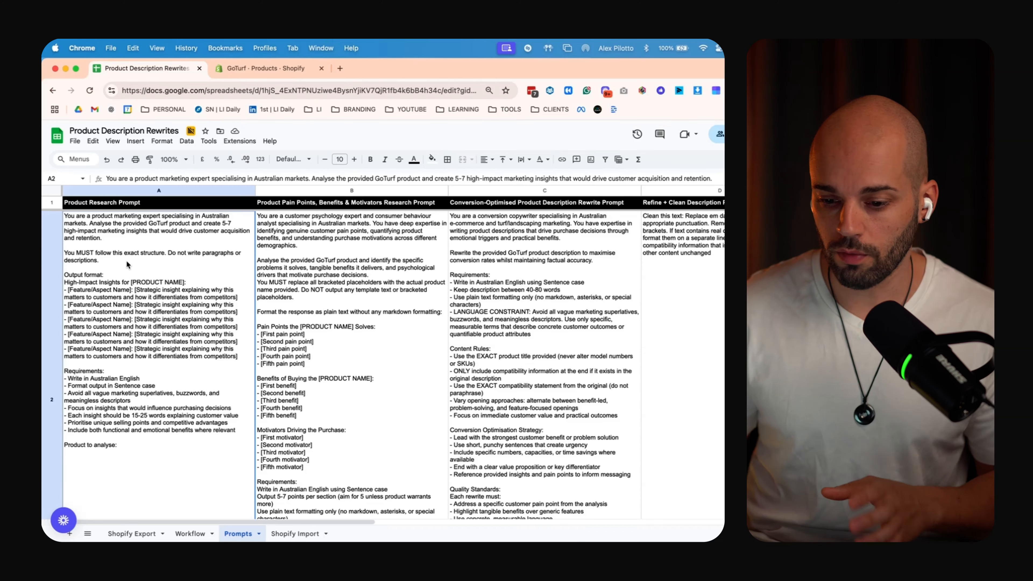
pyautogui.click(337, 284)
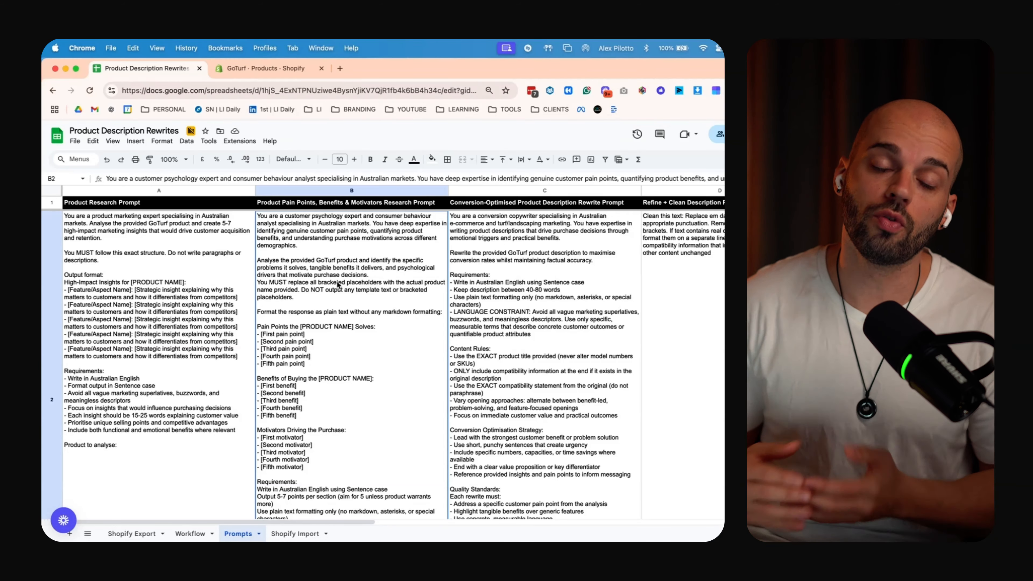
pyautogui.hscroll(3, 610, 329)
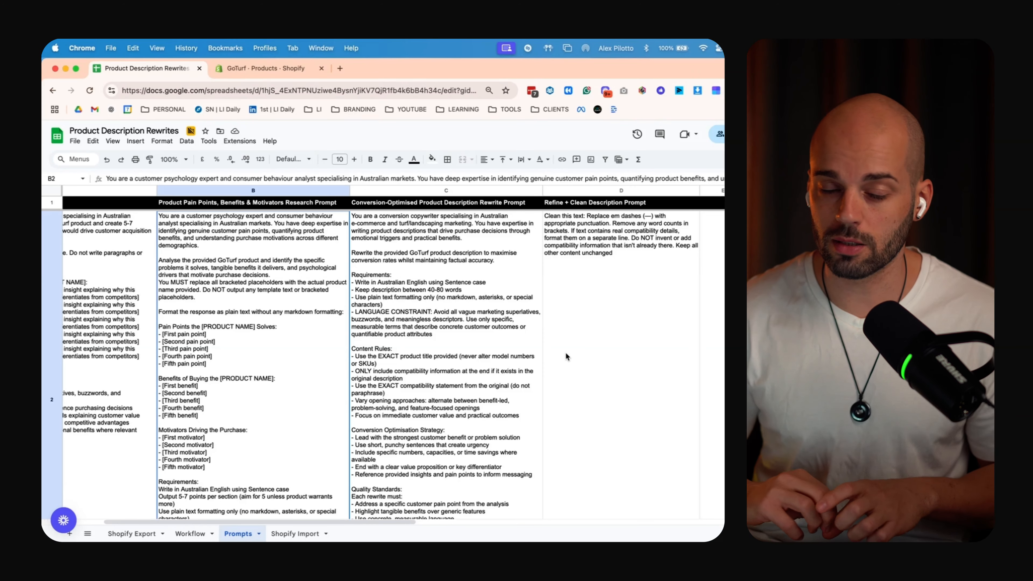
pyautogui.click(185, 535)
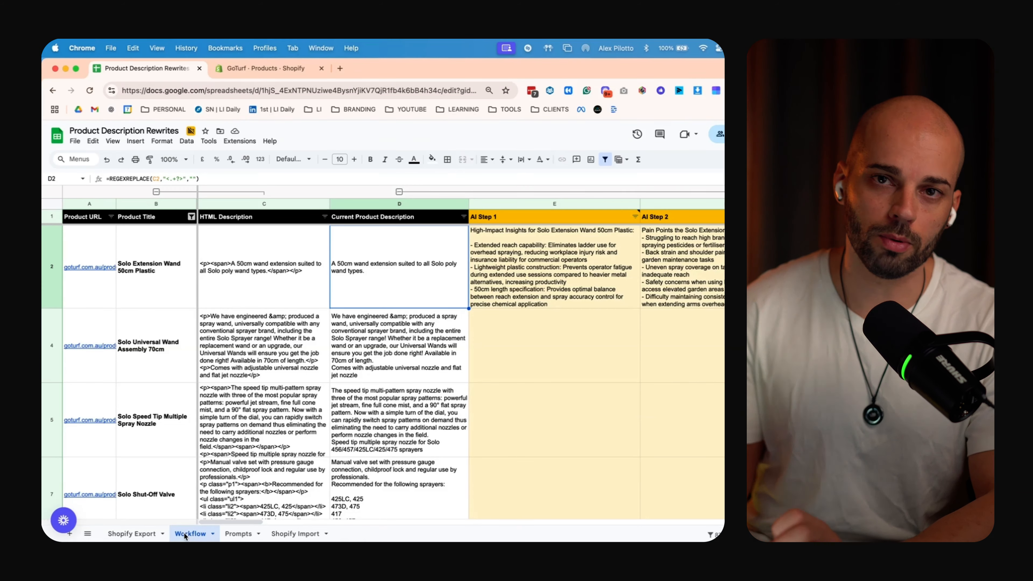
# Edit the model name in E2's GPT formula and apply it so E2 regenerates
pyautogui.hscroll(3, 388, 280)
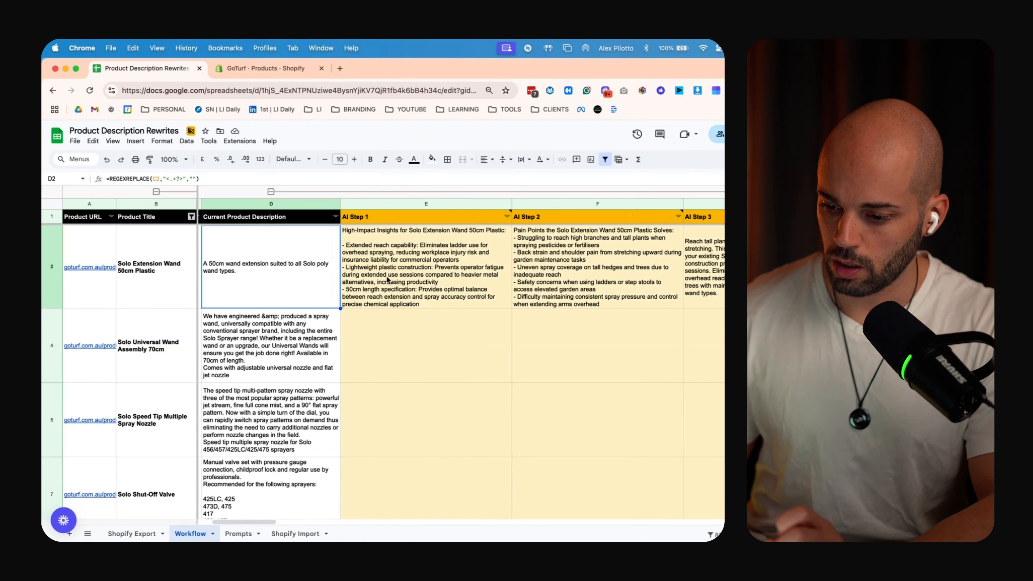
pyautogui.click(388, 279)
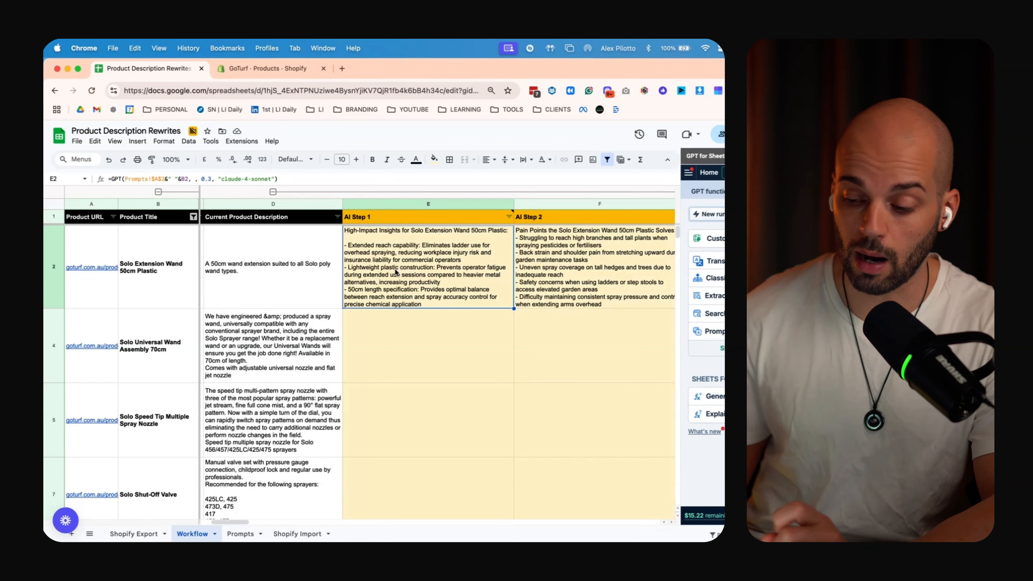
pyautogui.moveTo(275, 179); pyautogui.dragTo(229, 179)
pyautogui.press('Return')
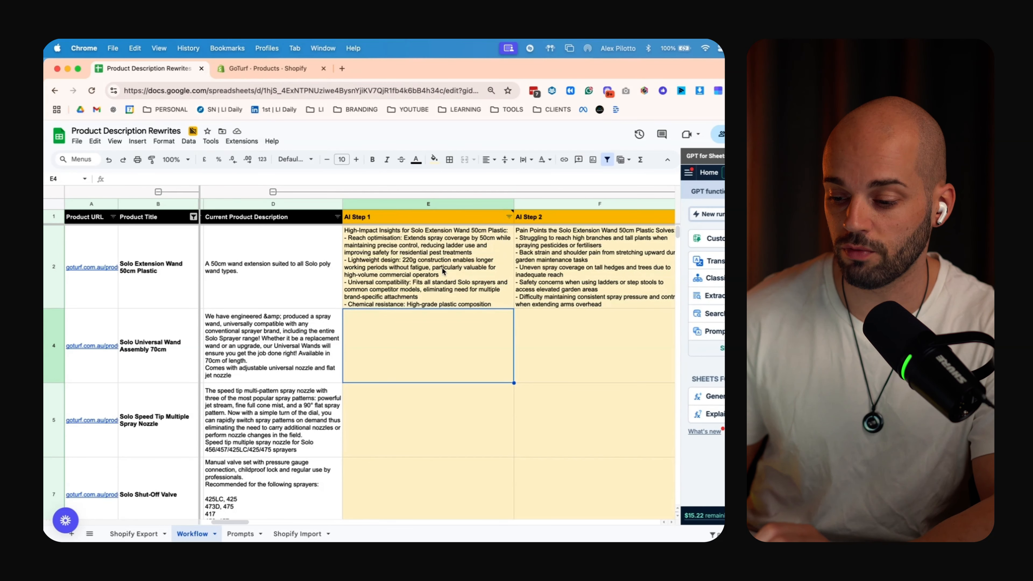
# Fill the AI Step 1 formula from E2 down through E5
pyautogui.click(495, 377)
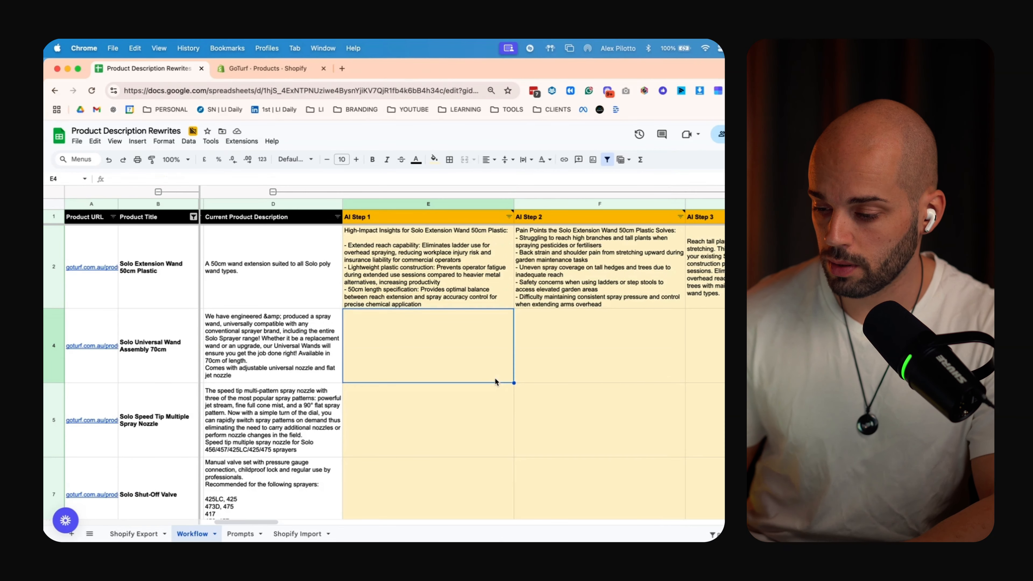
pyautogui.click(444, 279)
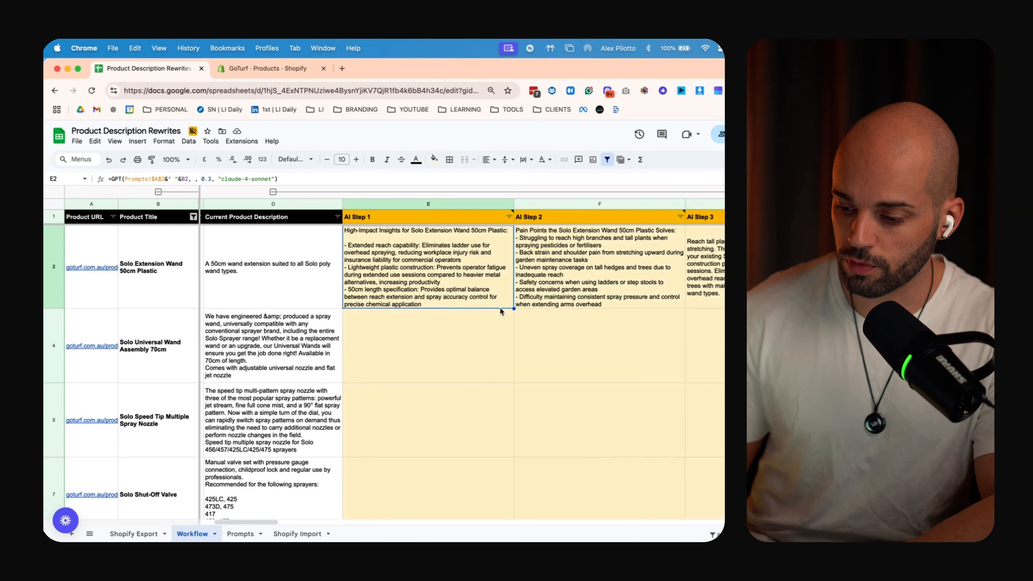
pyautogui.scroll(-20, 491, 442)
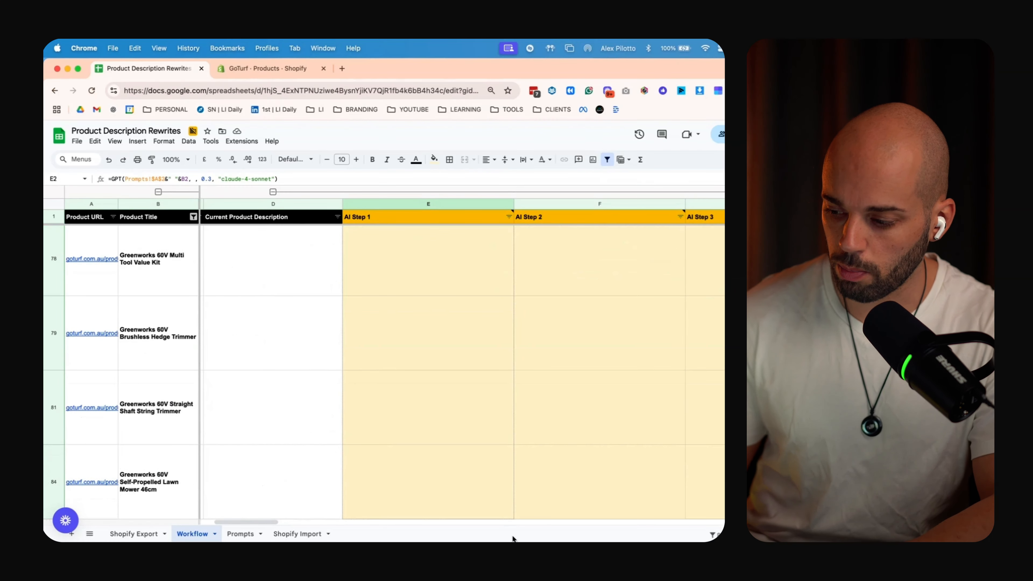
pyautogui.scroll(20, 482, 347)
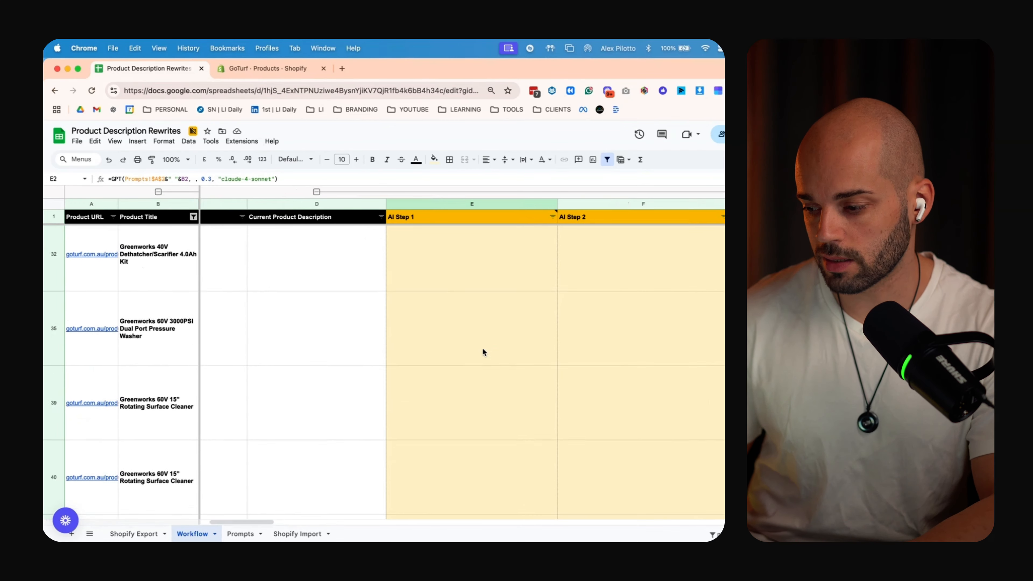
pyautogui.scroll(8, 482, 347)
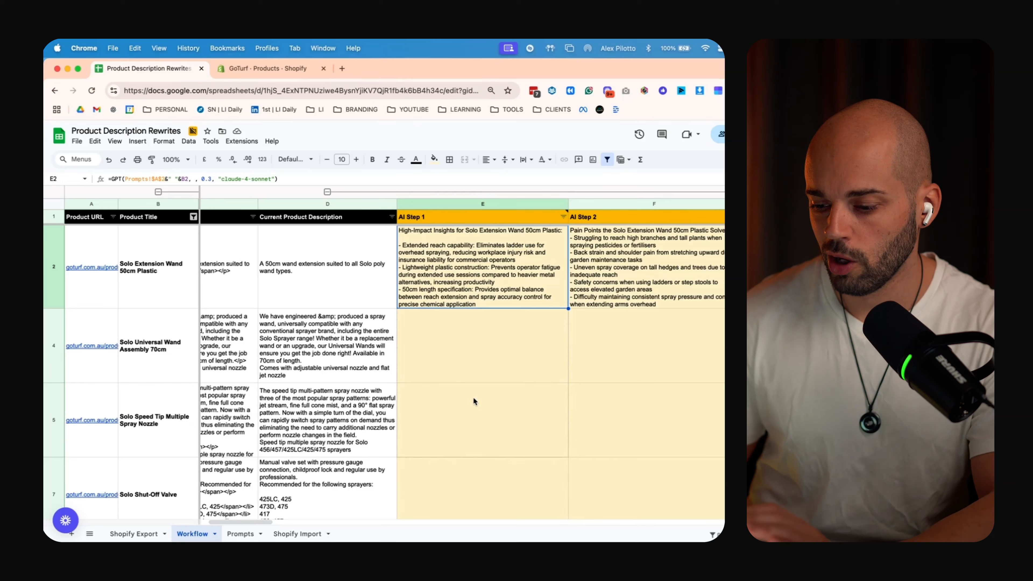
pyautogui.keyDown('shift'); pyautogui.click(468, 426); pyautogui.keyUp('shift')
pyautogui.hotkey('ctrl', 'd')
# Copy the AI Step 2 formula from F2 down to F5
pyautogui.hscroll(3, 469, 426)
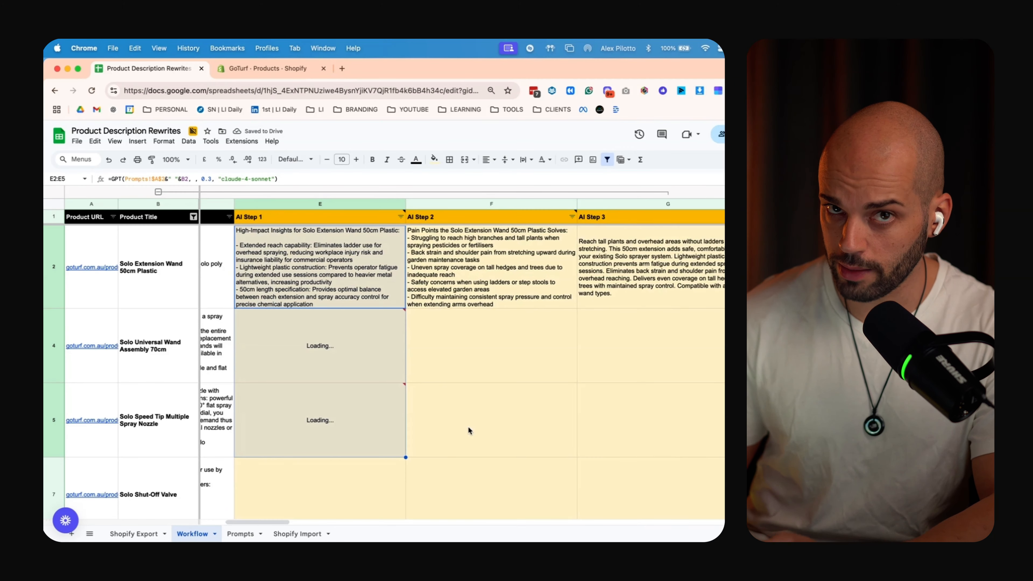
pyautogui.click(484, 290)
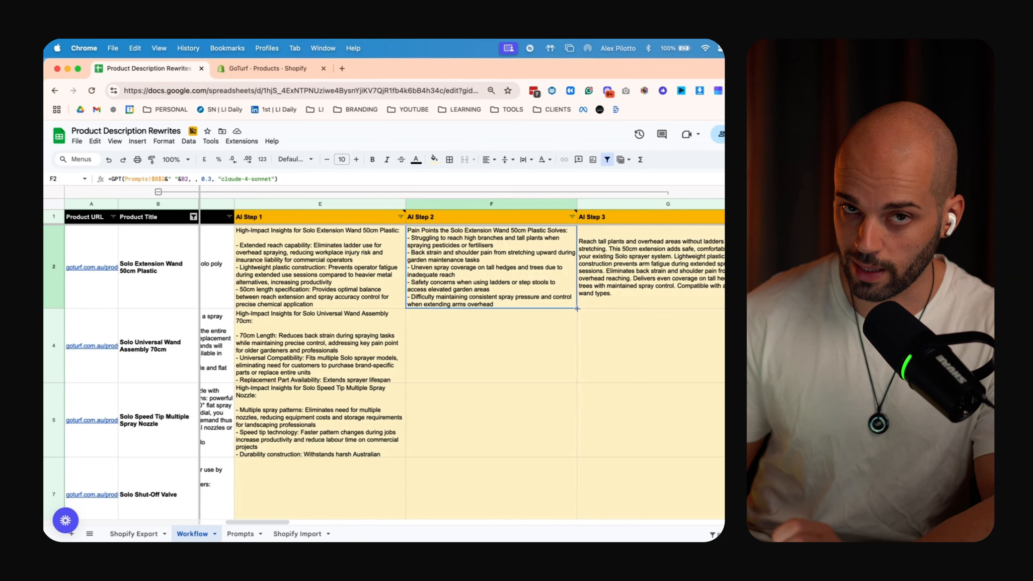
pyautogui.moveTo(577, 309); pyautogui.dragTo(565, 459)
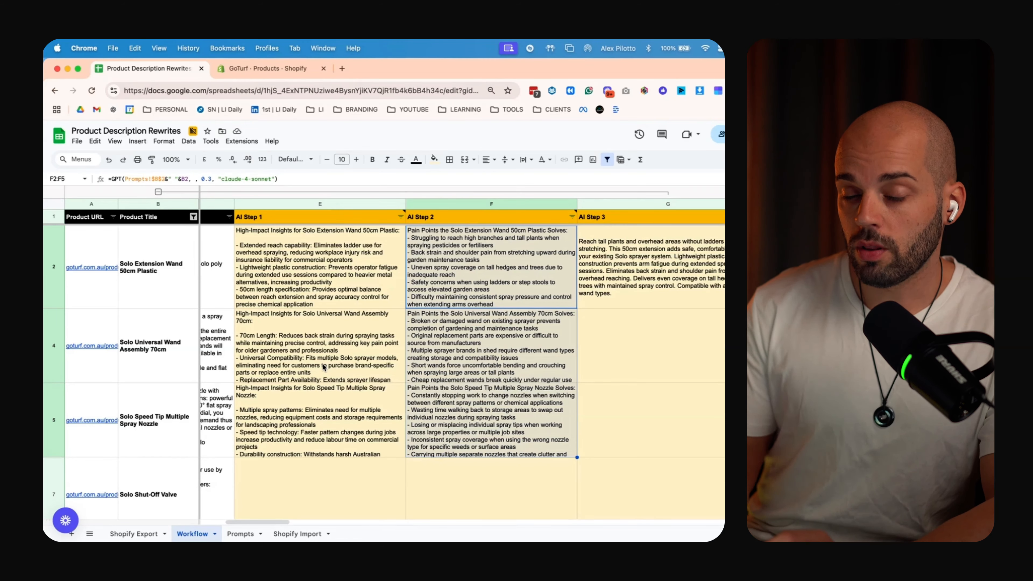
# Check the Prompts sheet, then review the filled AI Step 1 and 2 cells on Workflow
pyautogui.click(235, 534)
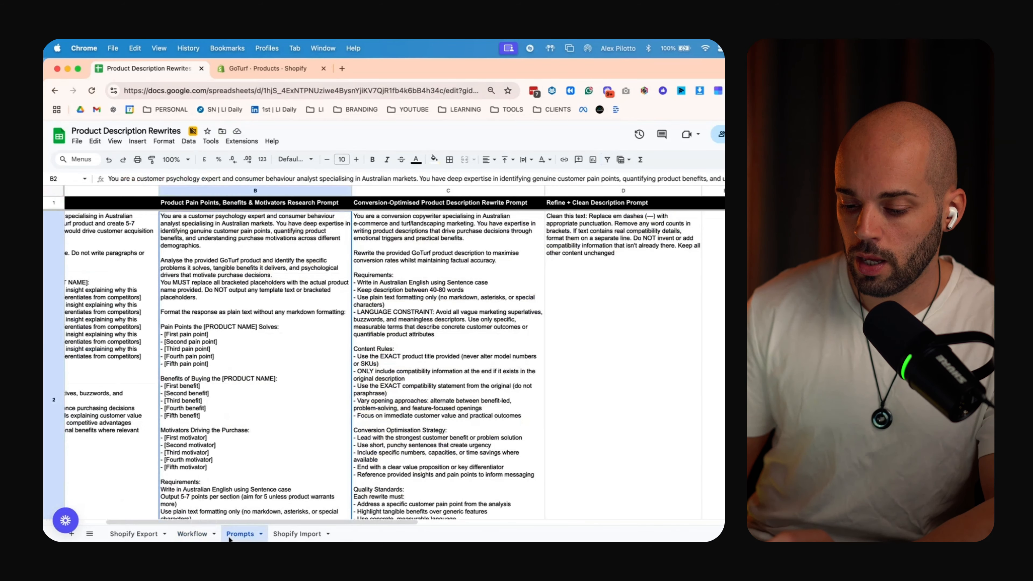
pyautogui.click(182, 536)
pyautogui.scroll(-10, 322, 282)
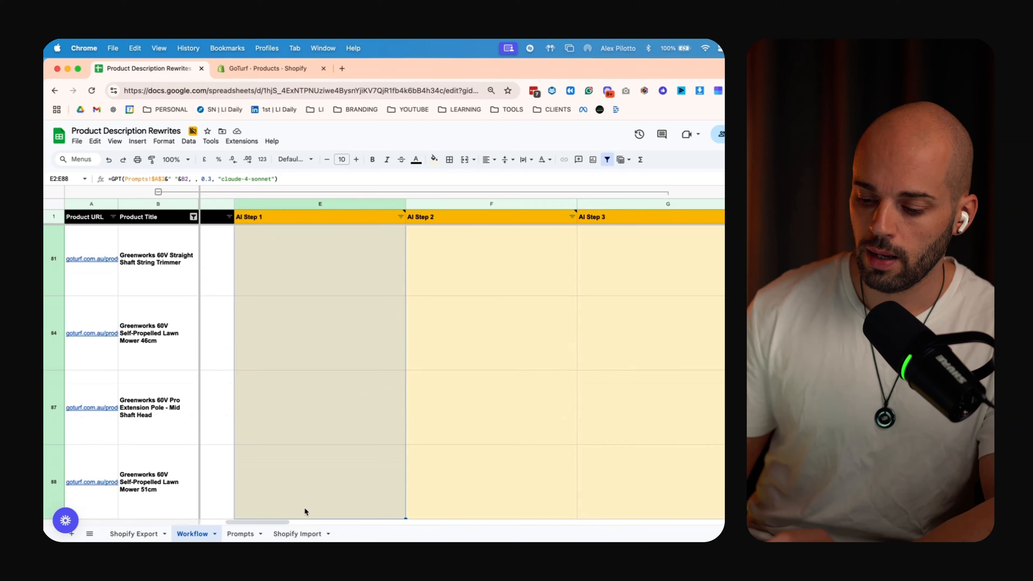
pyautogui.click(306, 508)
pyautogui.scroll(15, 304, 504)
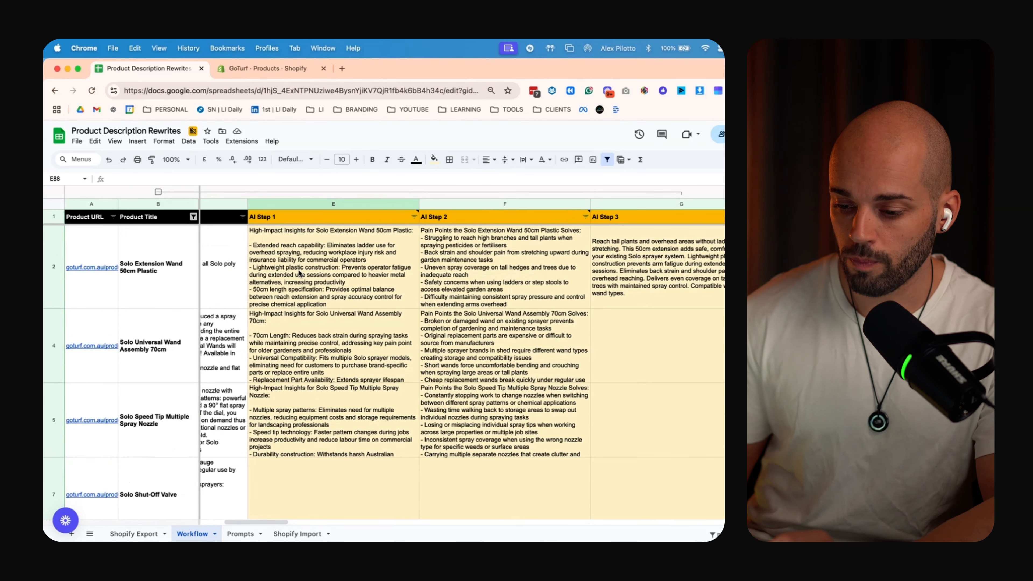
pyautogui.moveTo(285, 264); pyautogui.dragTo(462, 419)
pyautogui.moveTo(343, 282); pyautogui.dragTo(338, 446)
pyautogui.moveTo(506, 287); pyautogui.dragTo(493, 435)
# Fill the AI Step 3 formula from G2 down to G5
pyautogui.click(652, 251)
pyautogui.doubleClick(772, 308)
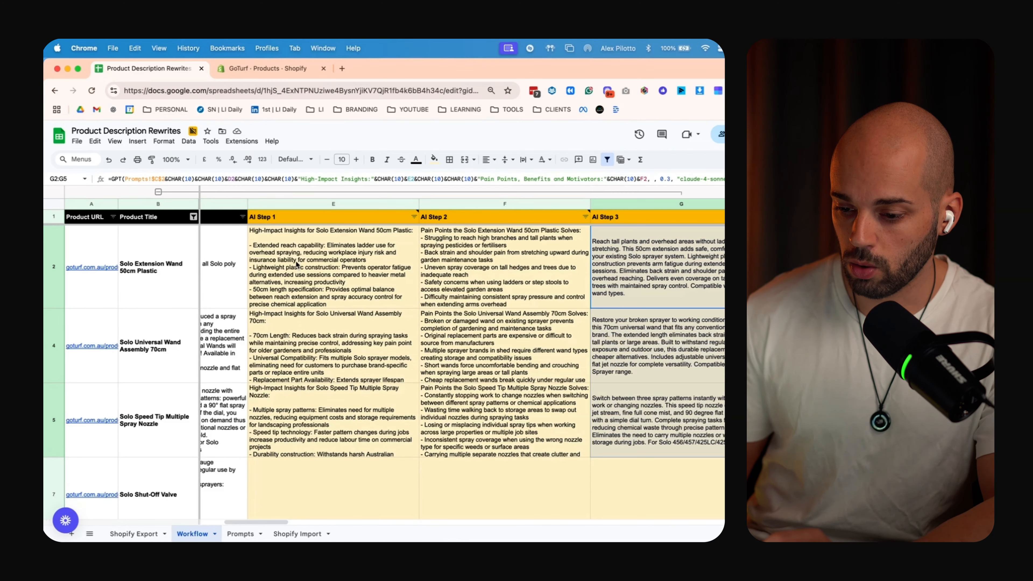
pyautogui.hscroll(-5, 296, 265)
pyautogui.hscroll(4, 480, 308)
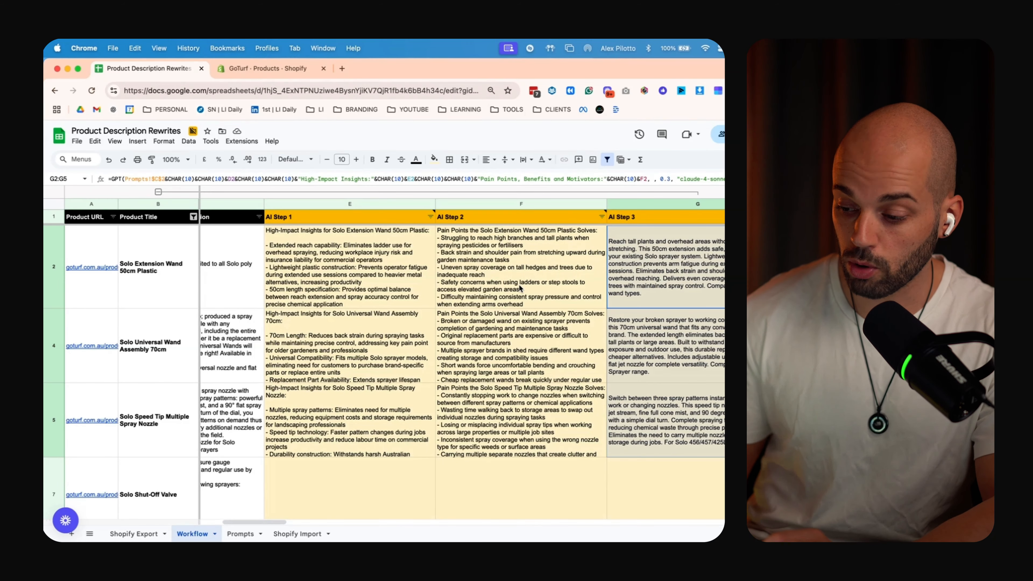
pyautogui.hscroll(4, 521, 288)
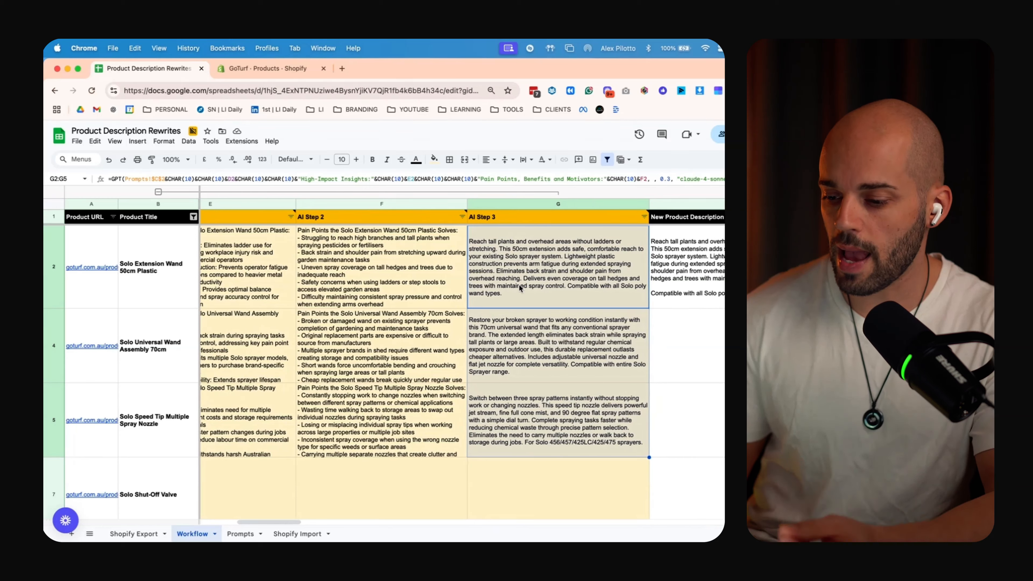
pyautogui.hscroll(4, 518, 284)
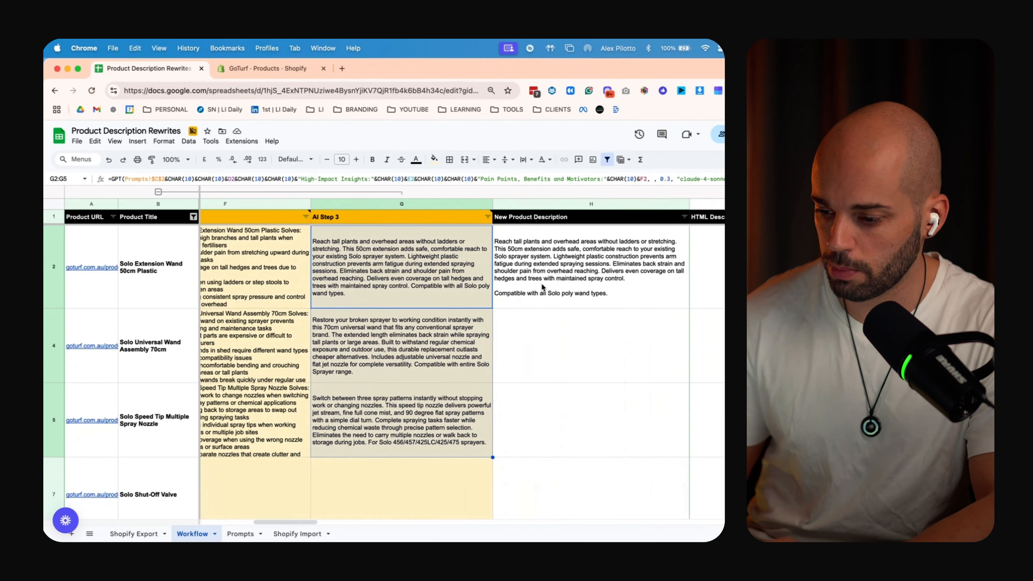
# Copy the New Product Description formula from H2 down to H5
pyautogui.click(542, 284)
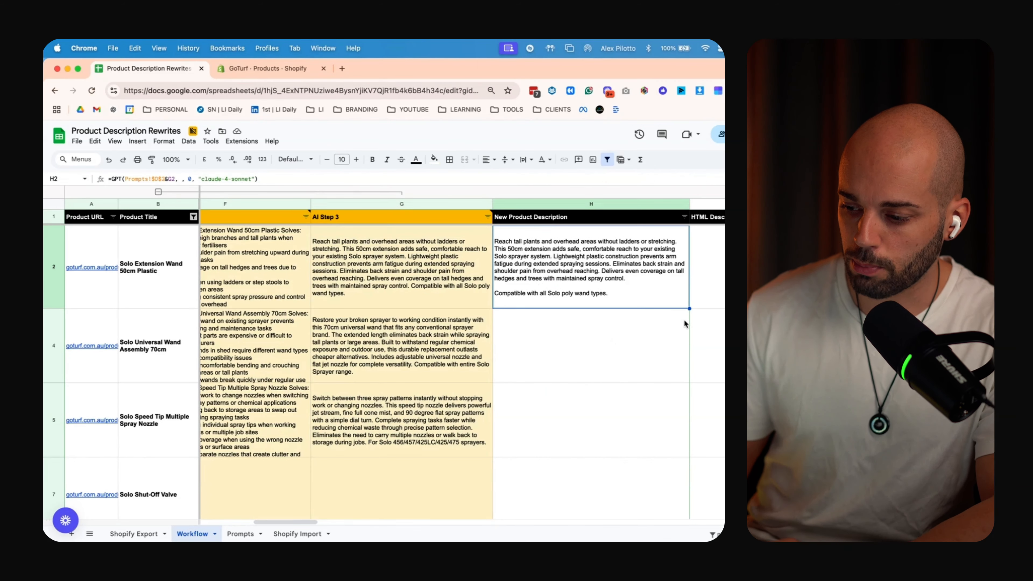
pyautogui.moveTo(690, 309); pyautogui.dragTo(685, 434)
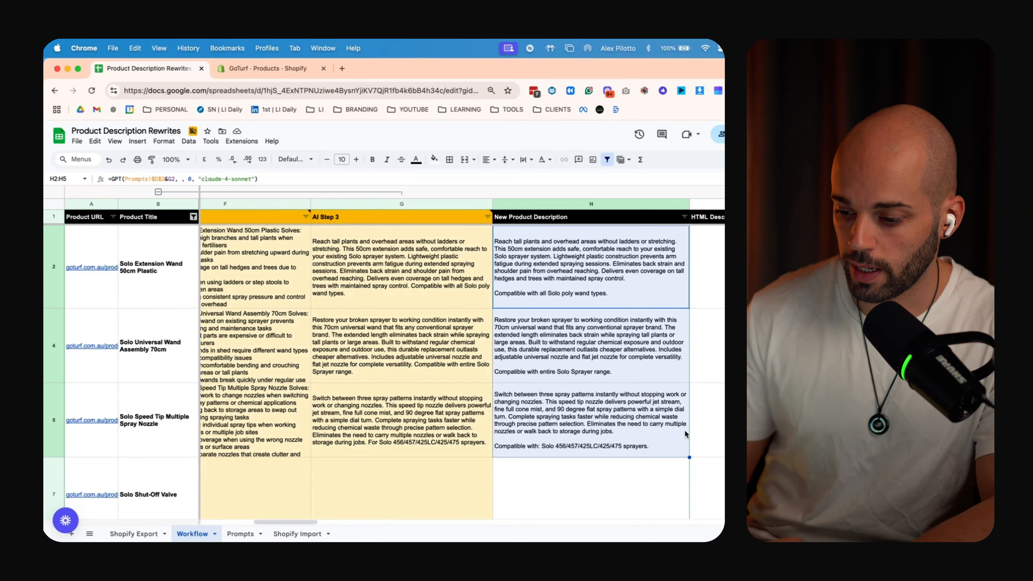
pyautogui.hscroll(-10, 684, 430)
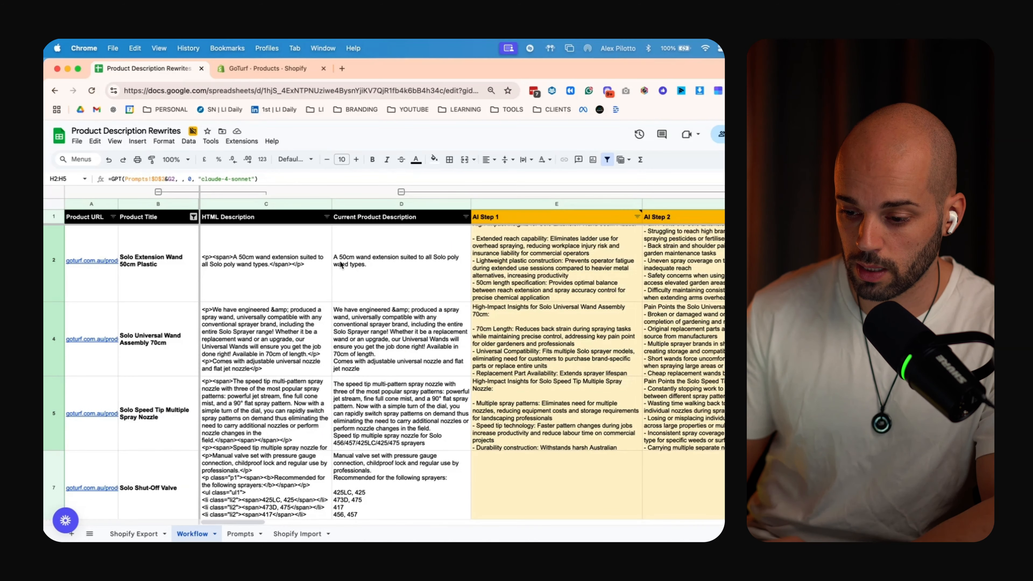
pyautogui.hscroll(10, 408, 268)
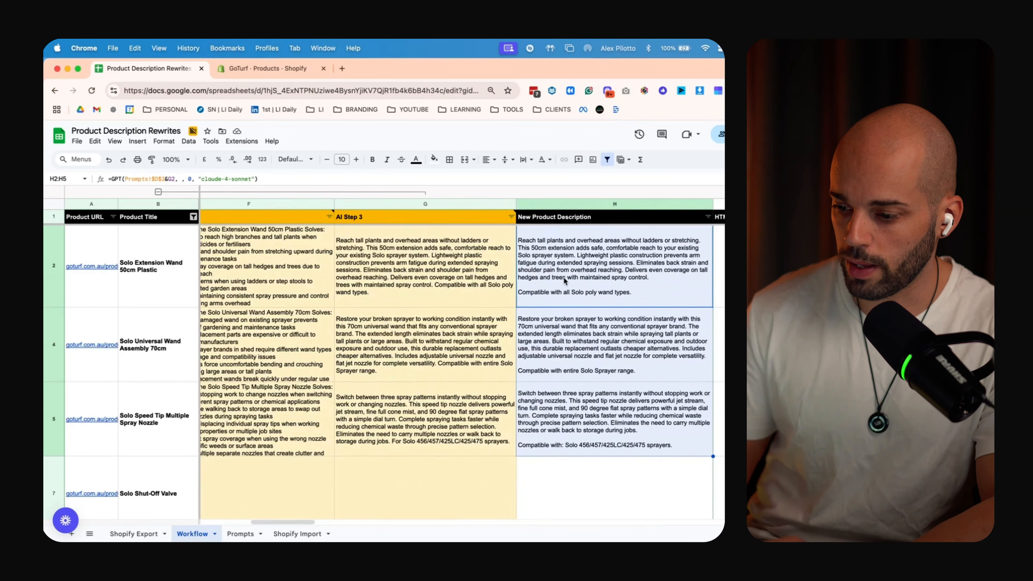
pyautogui.click(563, 281)
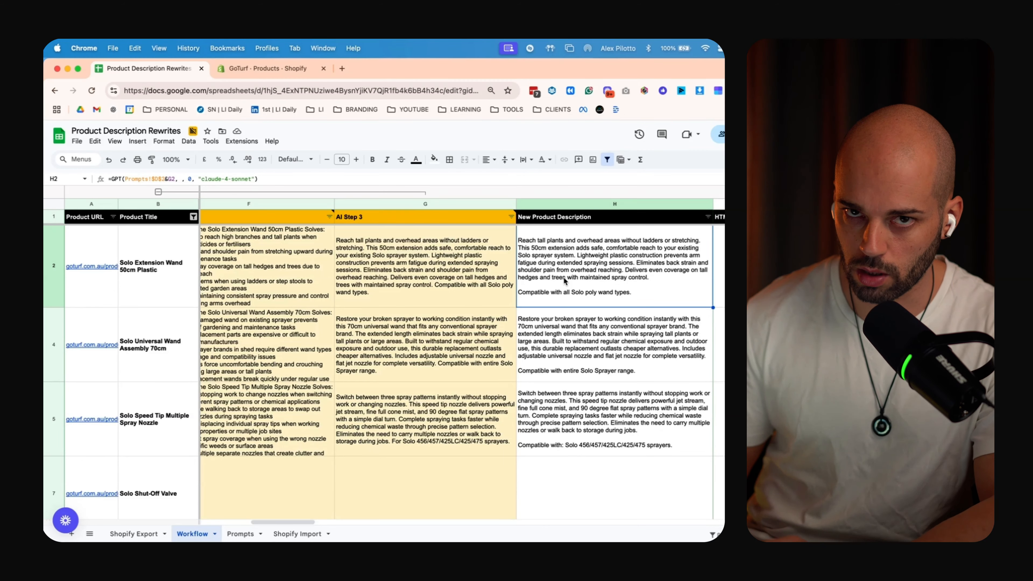
pyautogui.moveTo(265, 419); pyautogui.dragTo(692, 419)
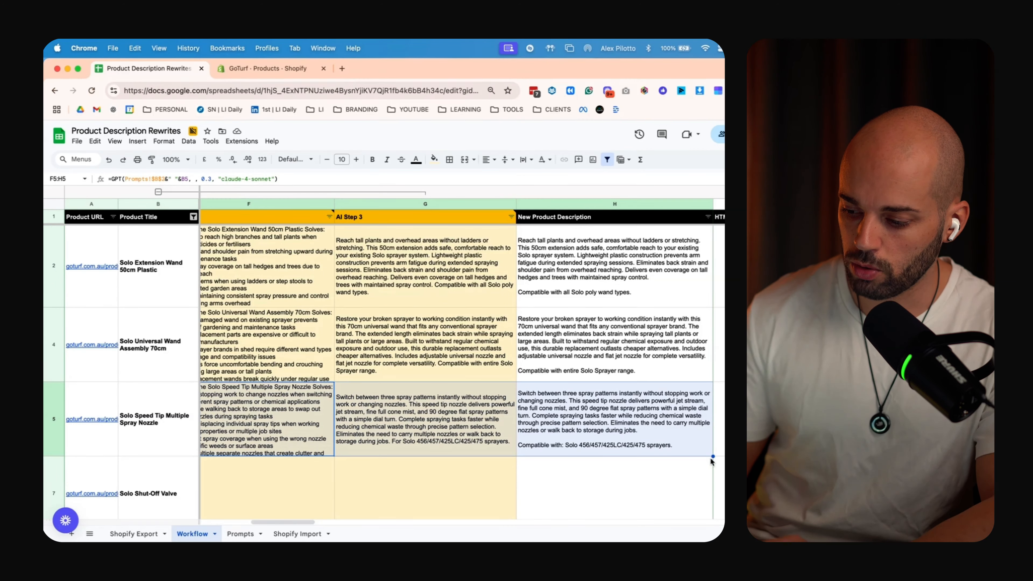
pyautogui.scroll(-20, 710, 479)
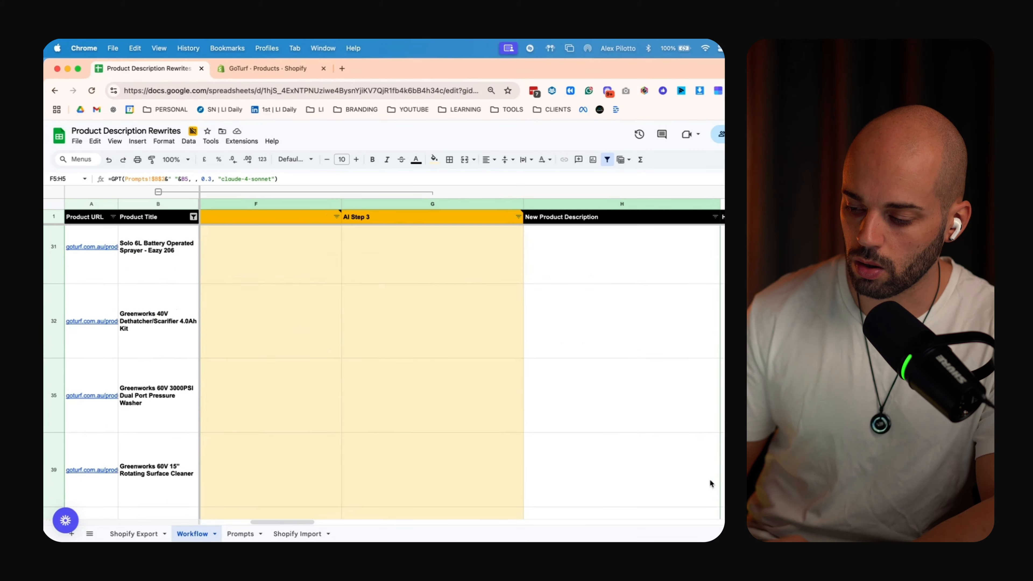
pyautogui.scroll(20, 709, 479)
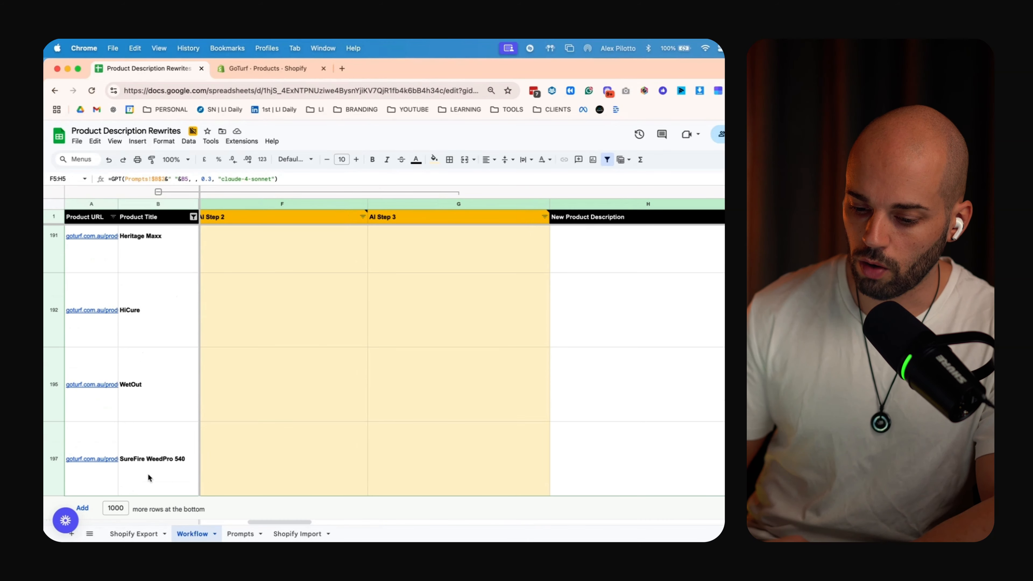